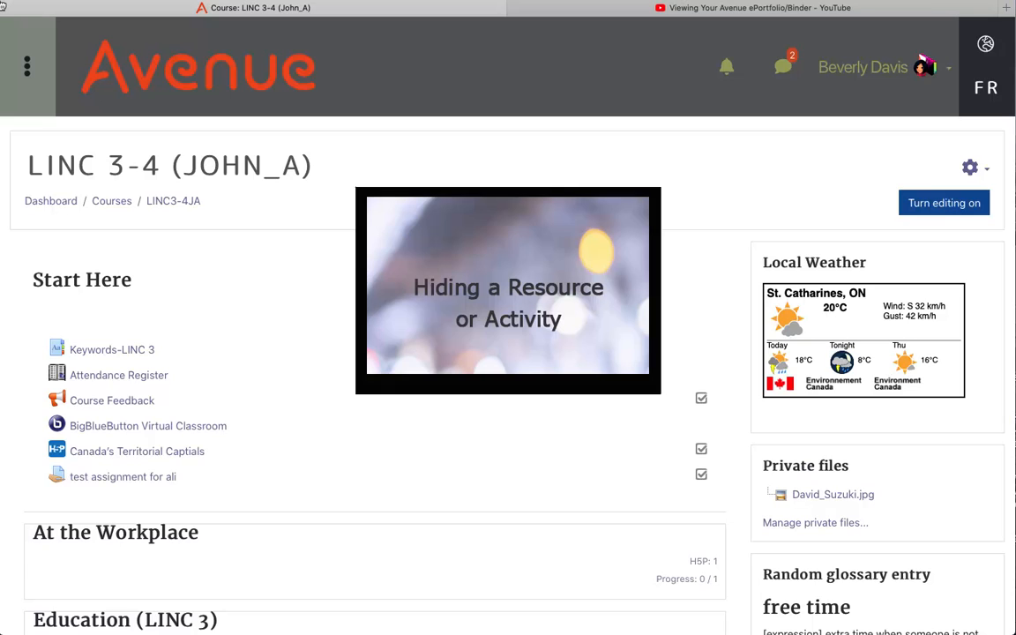
Step: Turn on course editing and hide the BigBlueButton Virtual Classroom activity in the Start Here section
left_click(950, 208)
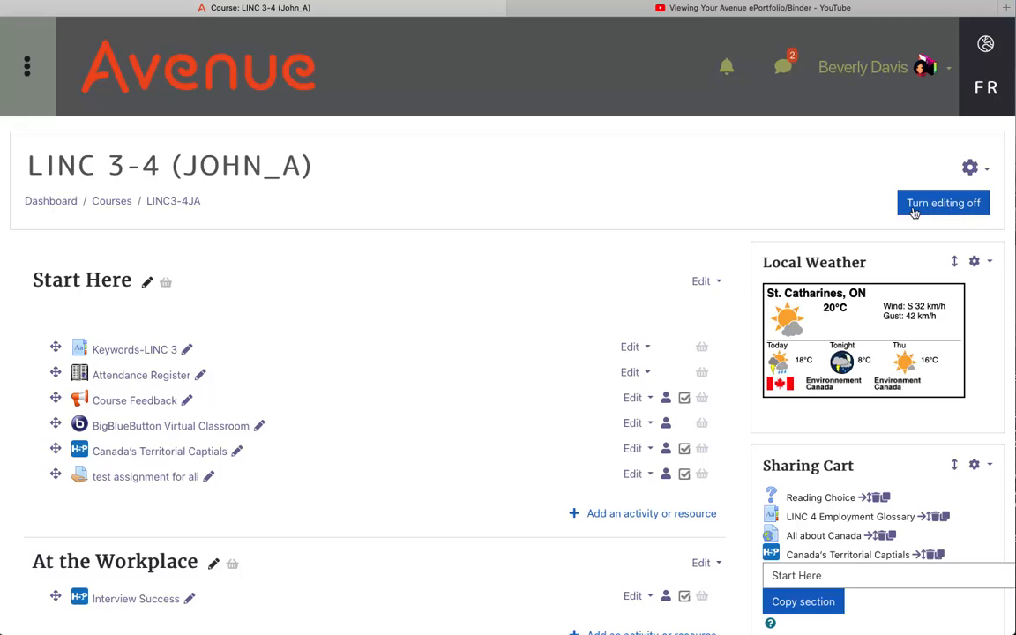
left_click(632, 424)
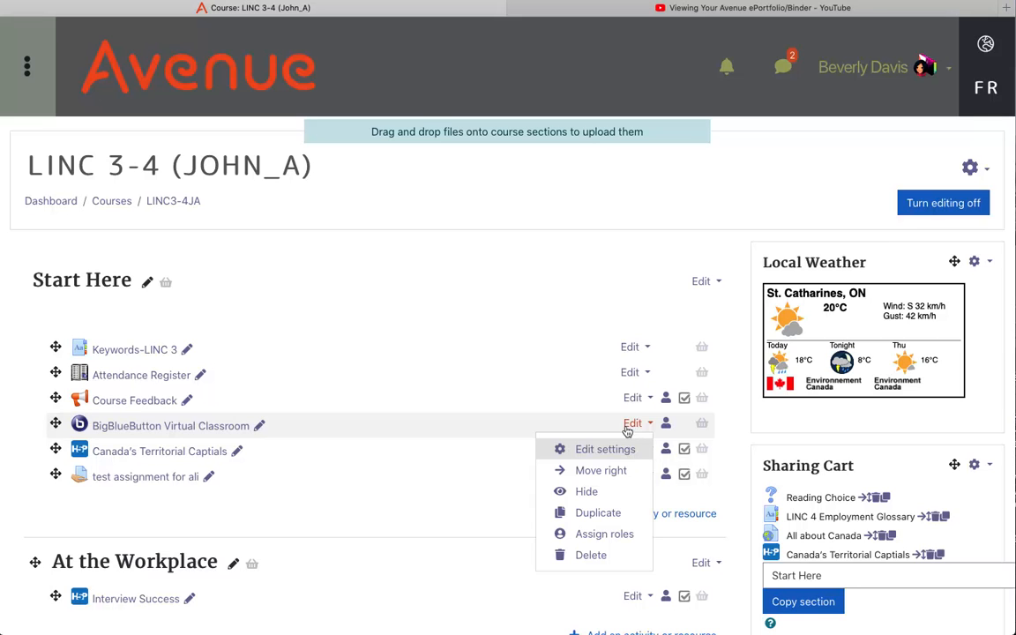
left_click(591, 491)
scroll(527, 388, "down", 1)
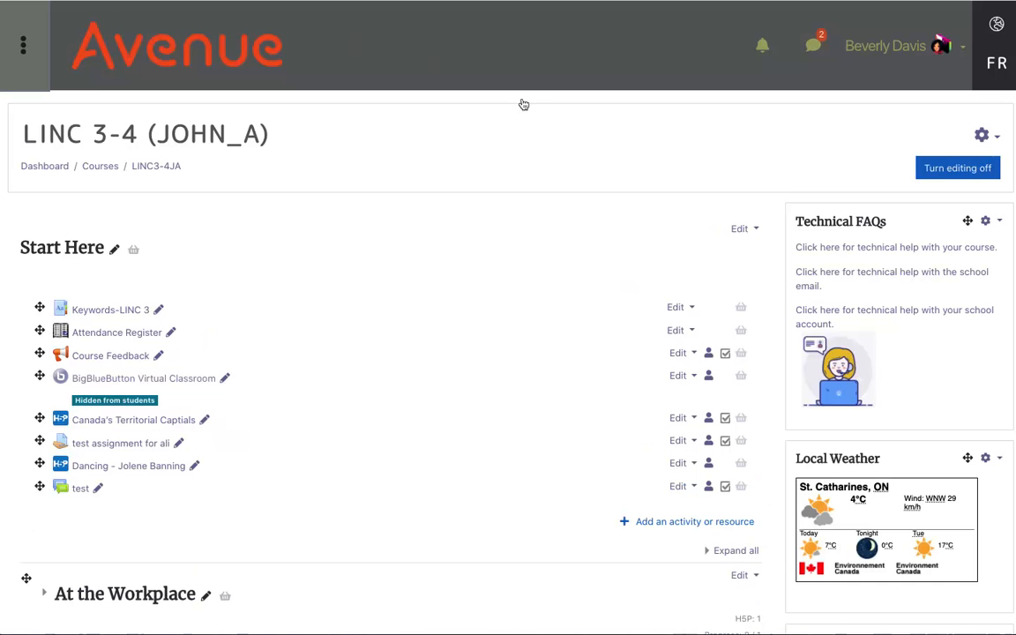
Step: Make the hidden BigBlueButton Virtual Classroom available without showing it on the course page, and copy its link
left_click(680, 376)
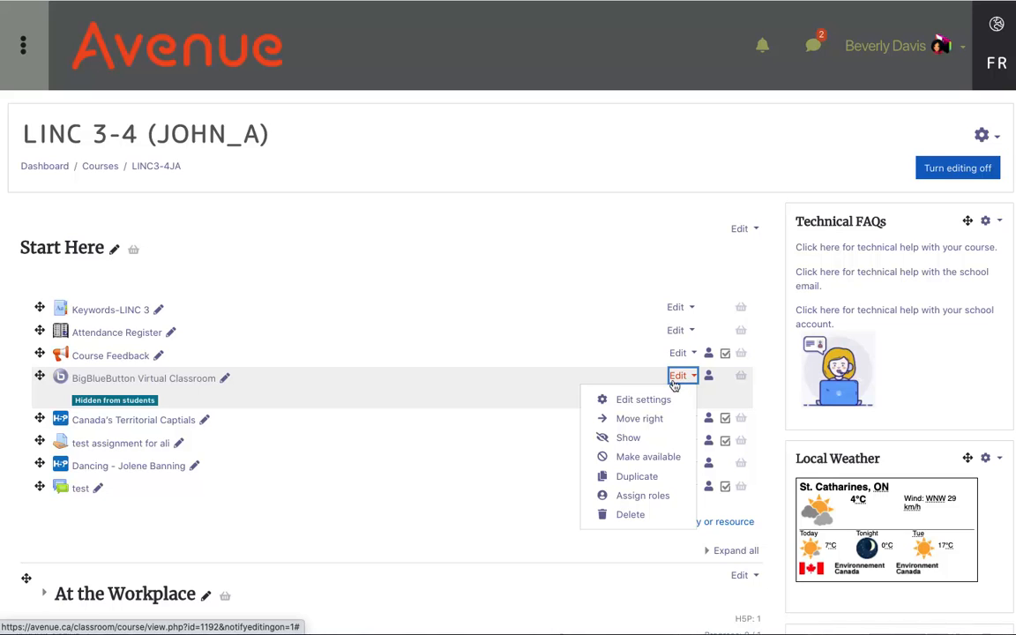
left_click(652, 456)
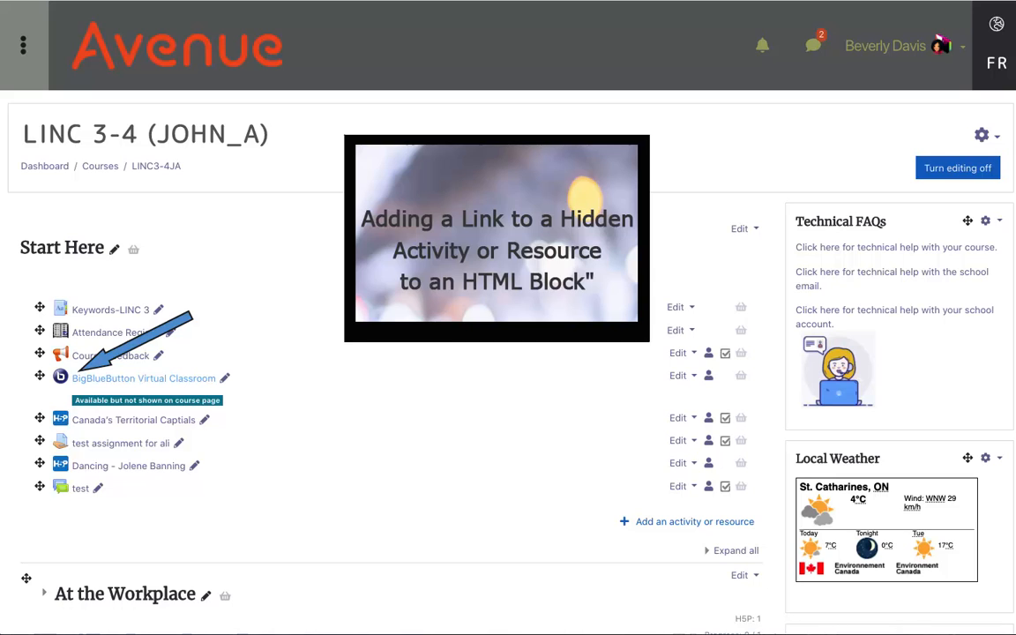
right_click(195, 378)
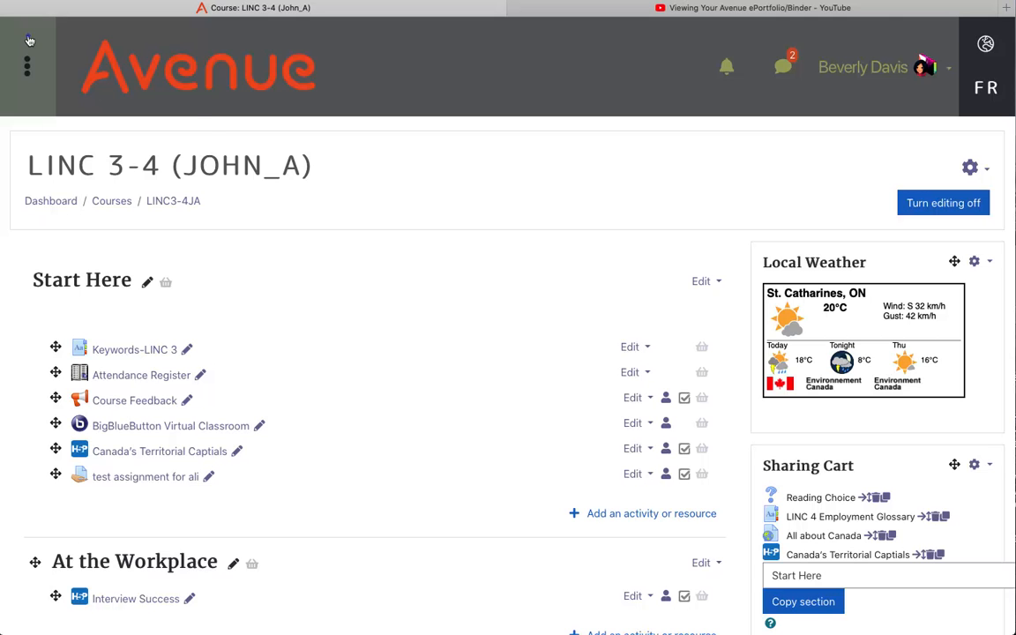
Step: Add a new HTML block to the LINC 3-4 course page
left_click(29, 40)
scroll(150, 299, "down", 15)
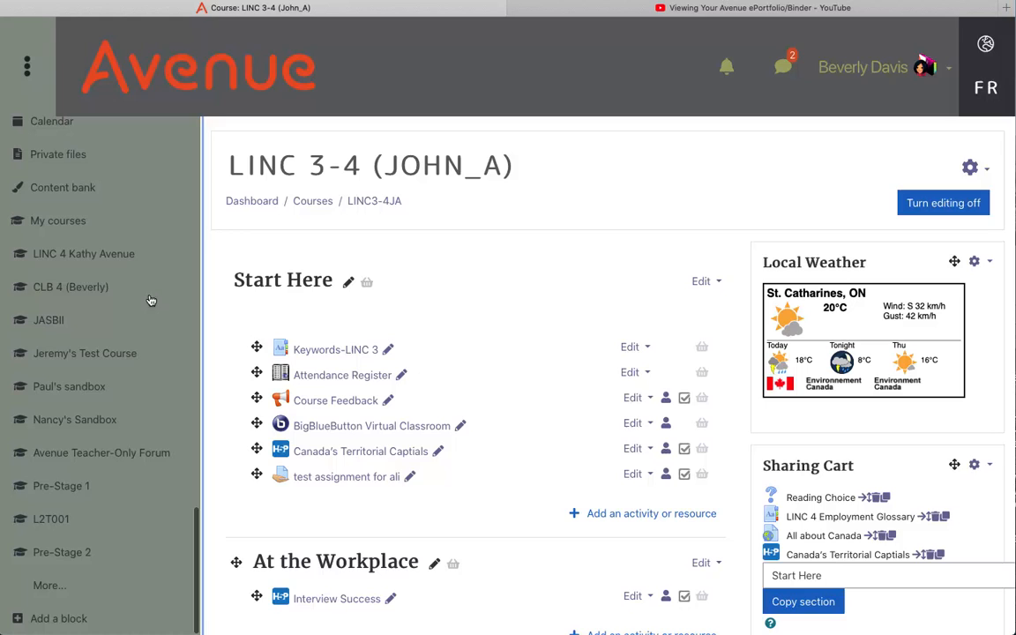
left_click(74, 621)
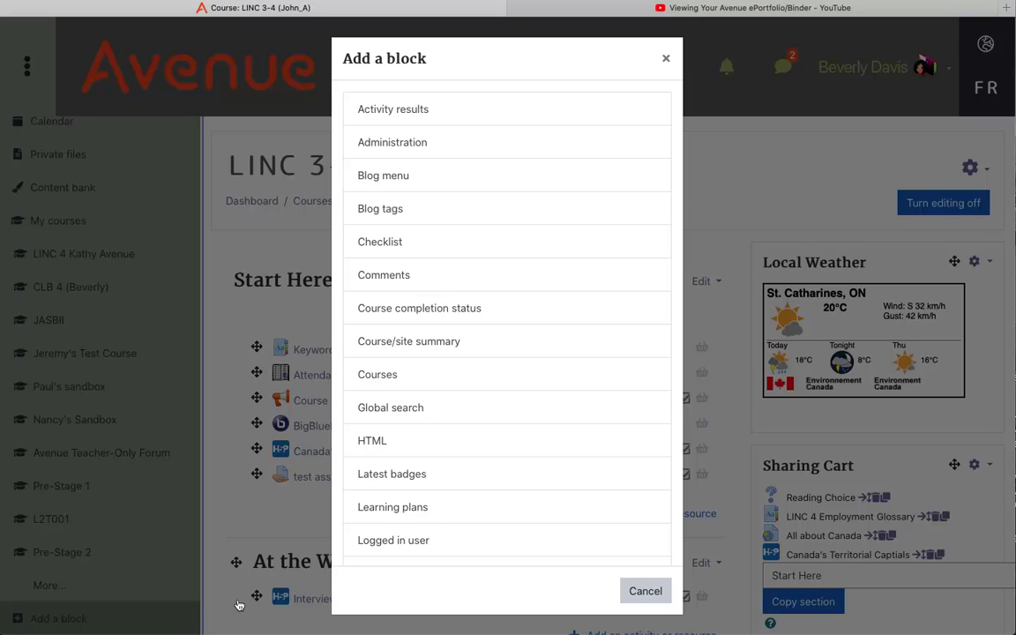
left_click(386, 442)
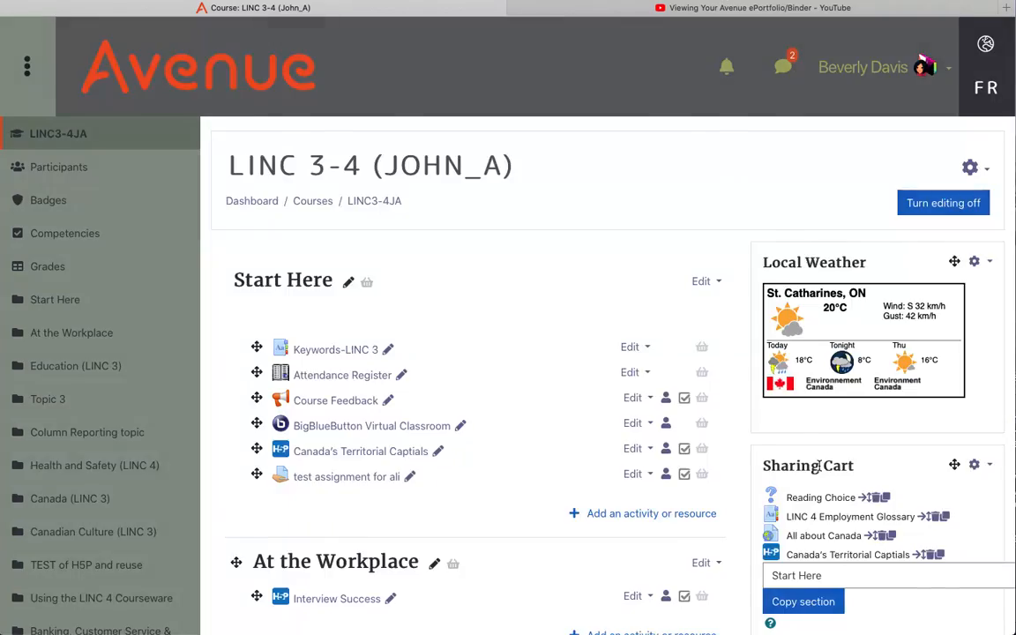
Step: Move the new HTML block up so it sits between the Avenue Help and Activities blocks
scroll(824, 467, "down", 10)
scroll(824, 467, "down", 15)
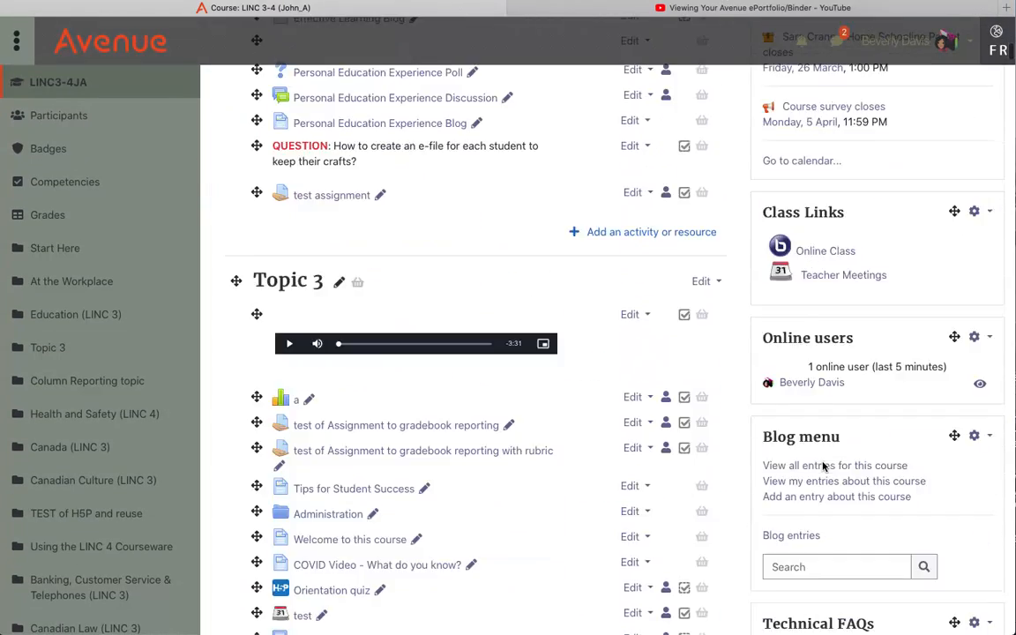
scroll(824, 467, "down", 15)
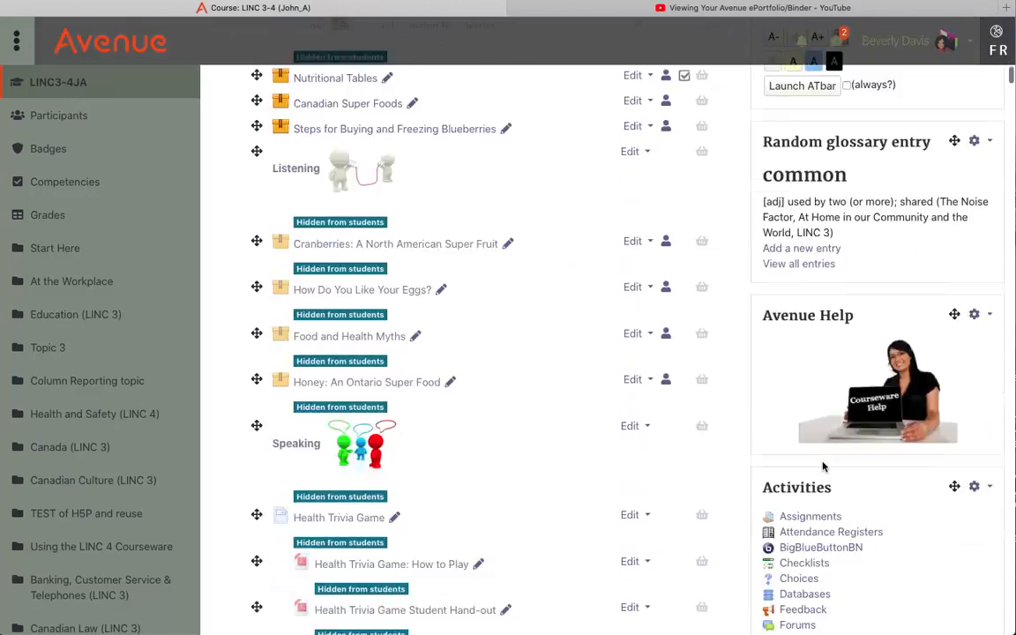
scroll(824, 466, "down", 5)
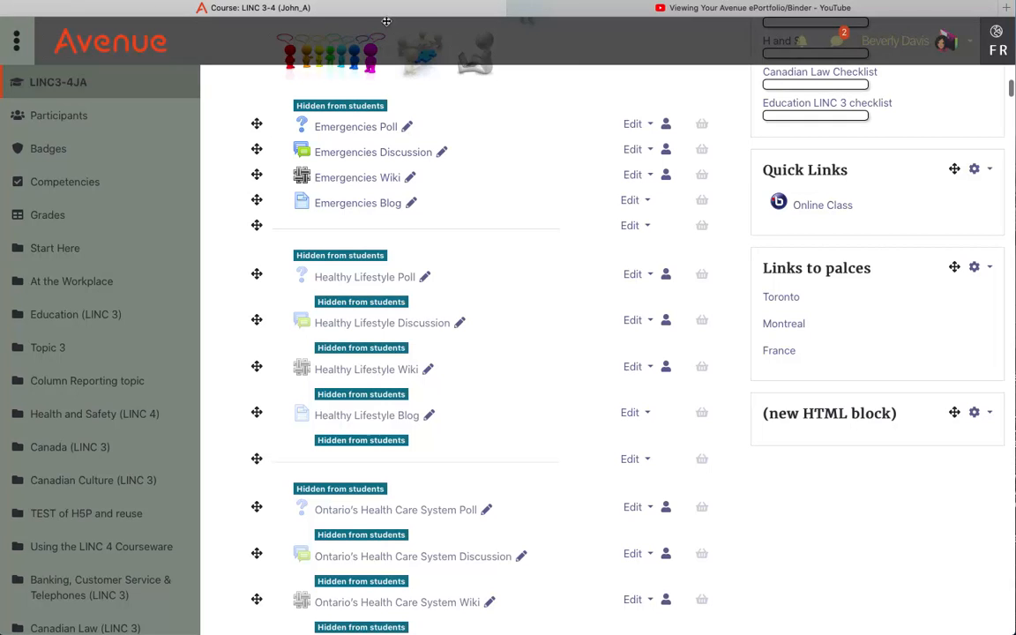
left_click_drag(953, 412, 869, 250)
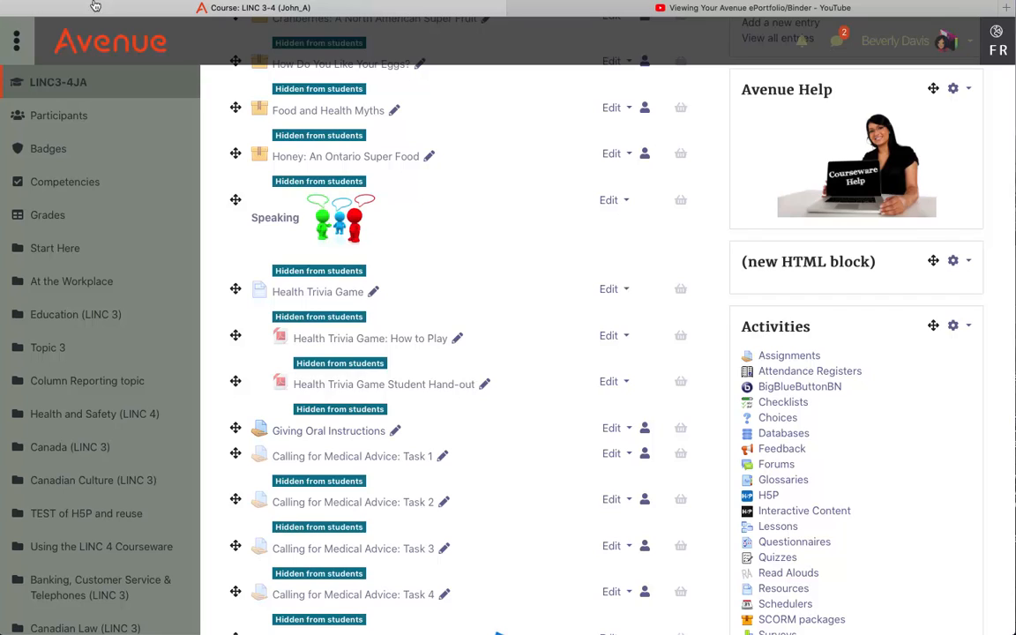
Step: Configure the new HTML block with the title "Quick Links" and the content text "Online Class"
left_click(952, 262)
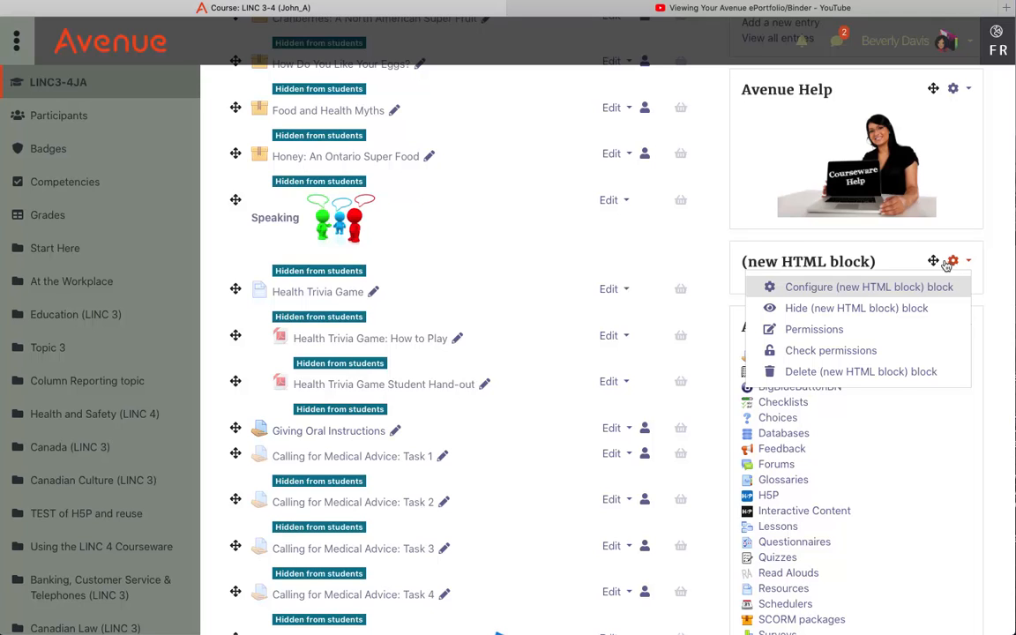
left_click(896, 286)
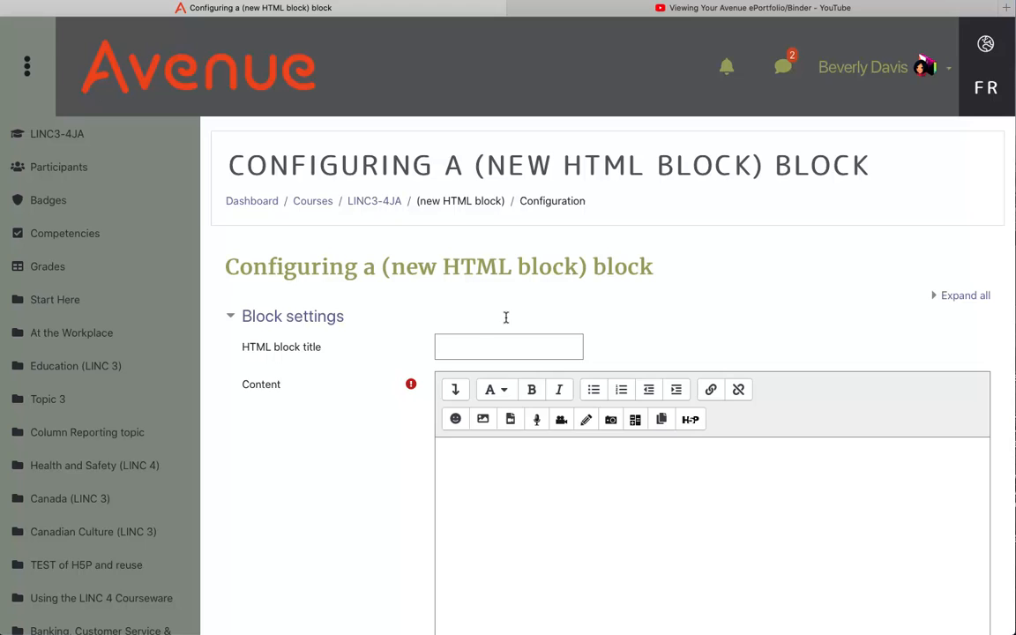
left_click(465, 346)
type("Quick Link")
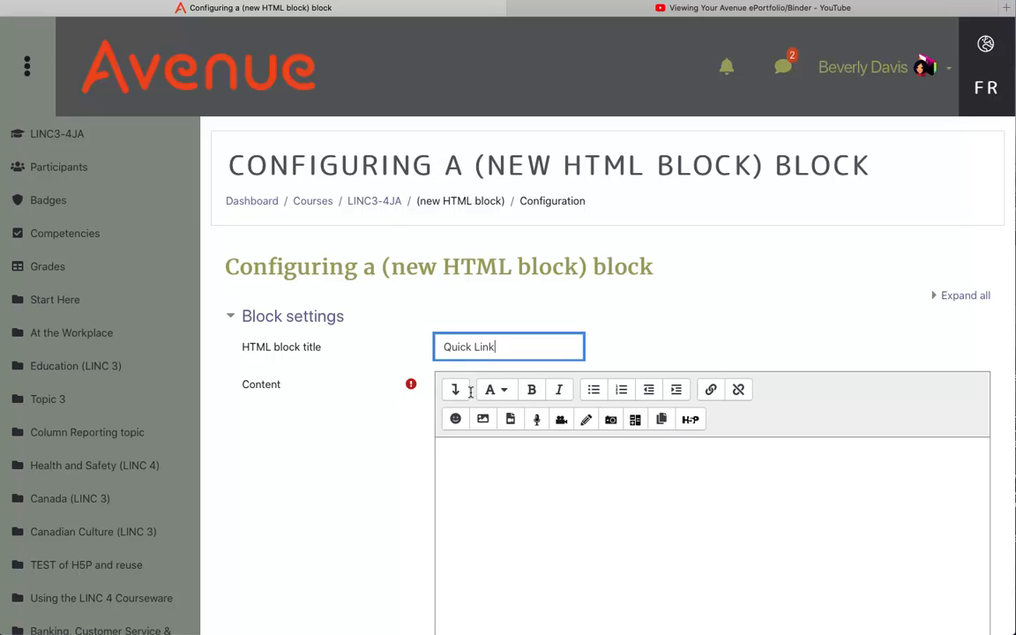
left_click(472, 469)
type("Onli")
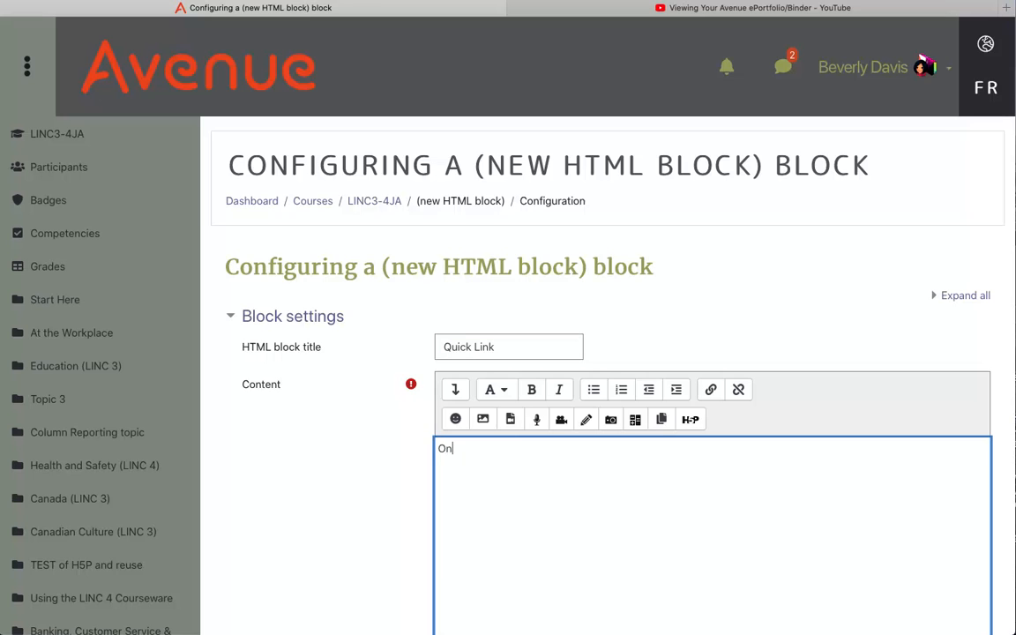
type("ne Class")
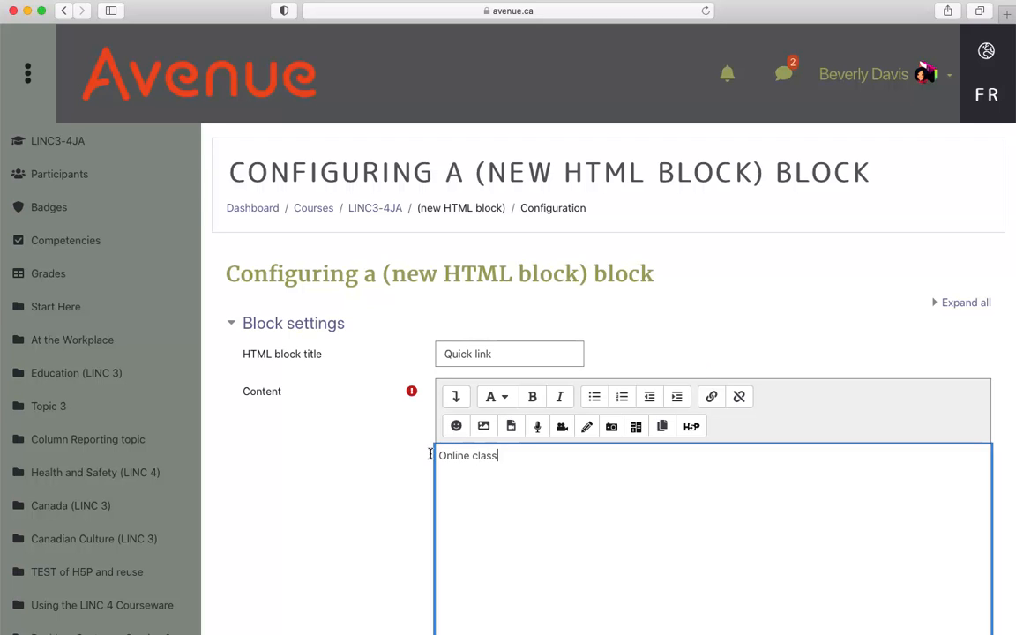
Step: Link the "Online Class" text to the copied virtual classroom URL, set to open in a new window, and save the block
double_click(489, 455)
left_click_drag(452, 458, 421, 458)
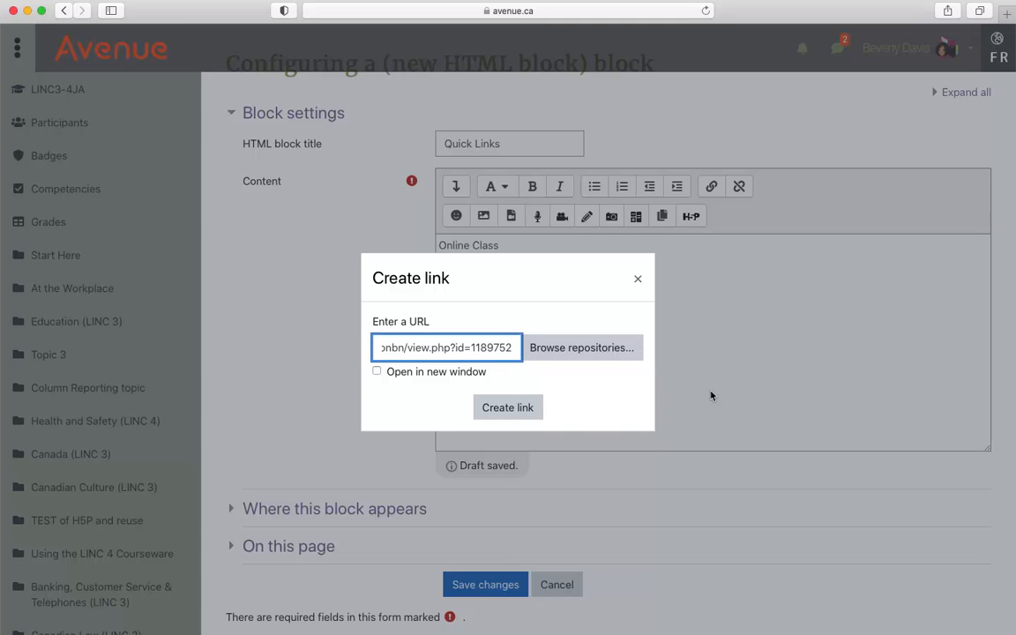
left_click(376, 371)
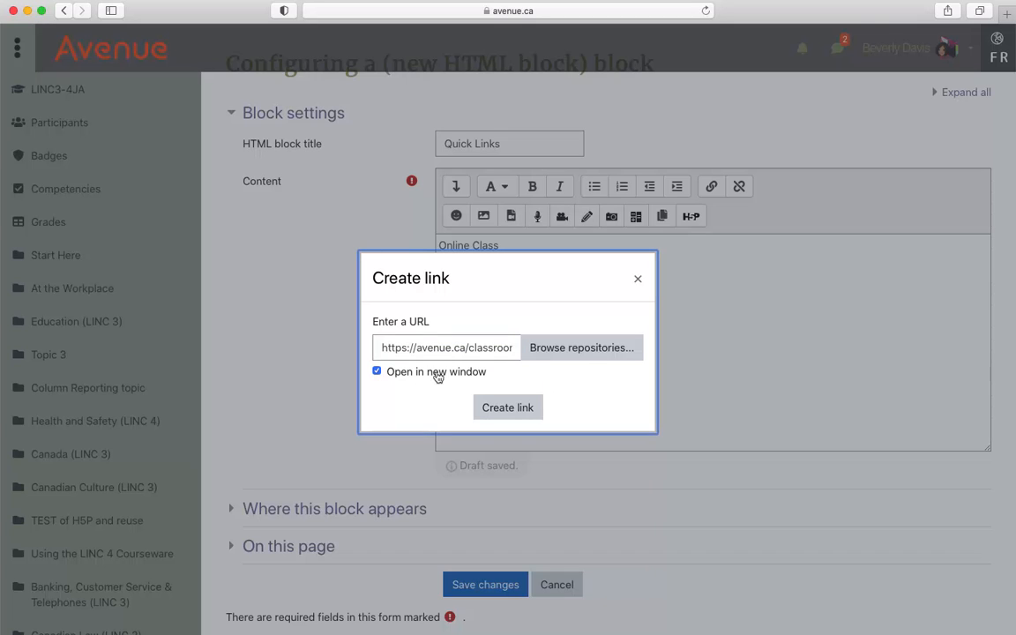
left_click(518, 407)
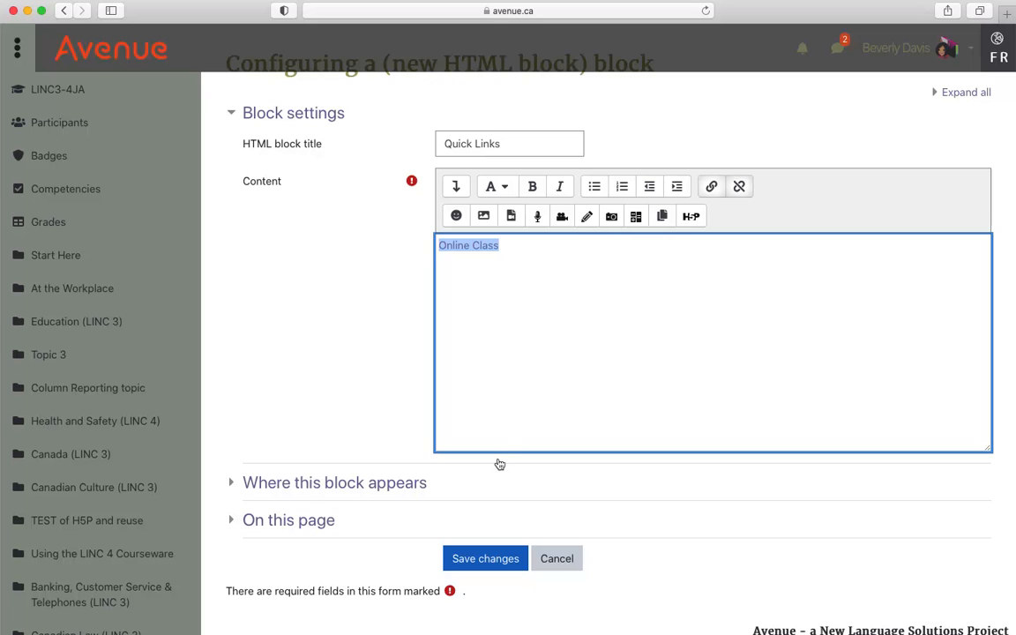
left_click(496, 558)
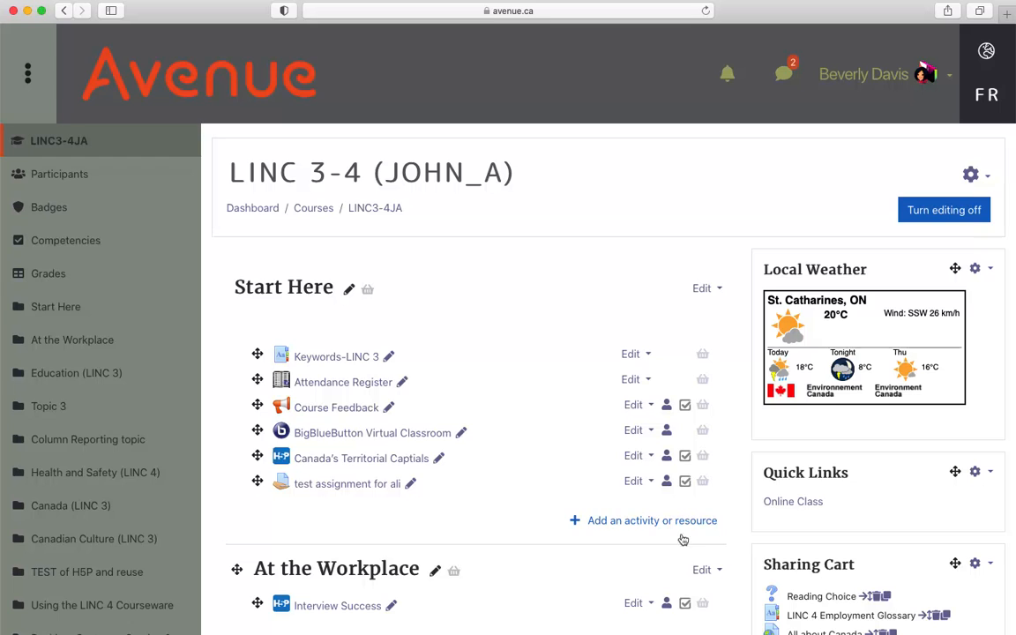
Step: Turn course editing off and capture a screenshot of the icon beside BigBlueButton Virtual Classroom
left_click(932, 211)
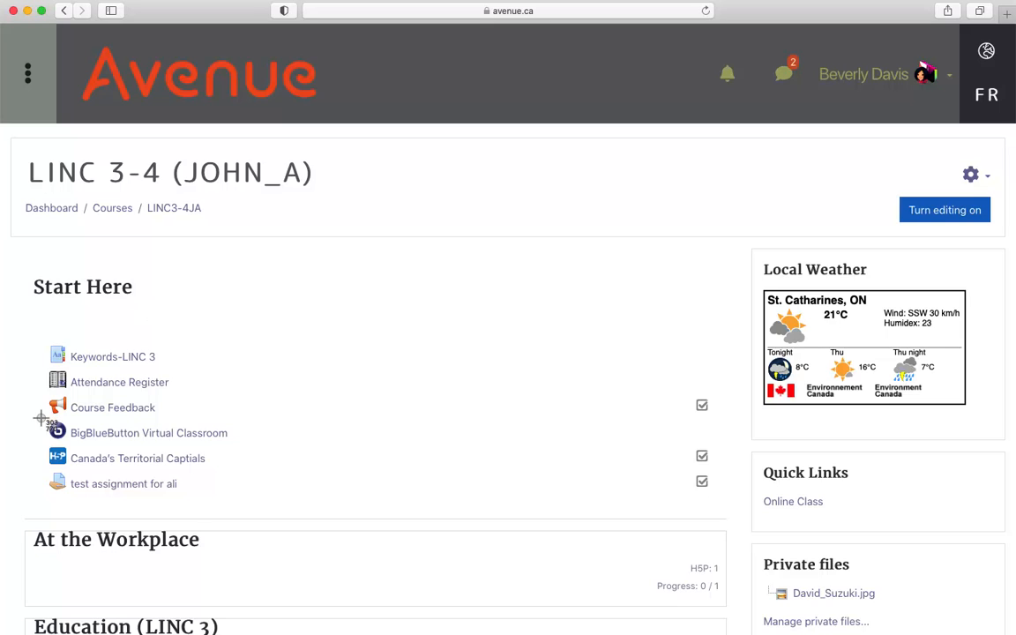
left_click_drag(42, 422, 73, 444)
Step: Turn course editing back on and open the Quick Links block's configuration
left_click(939, 212)
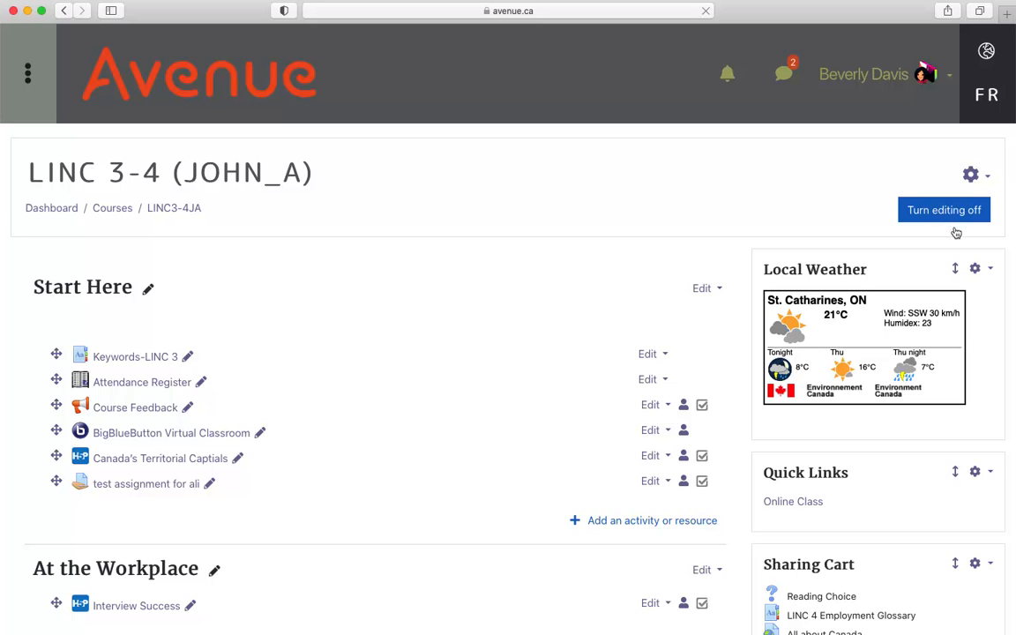
left_click(975, 474)
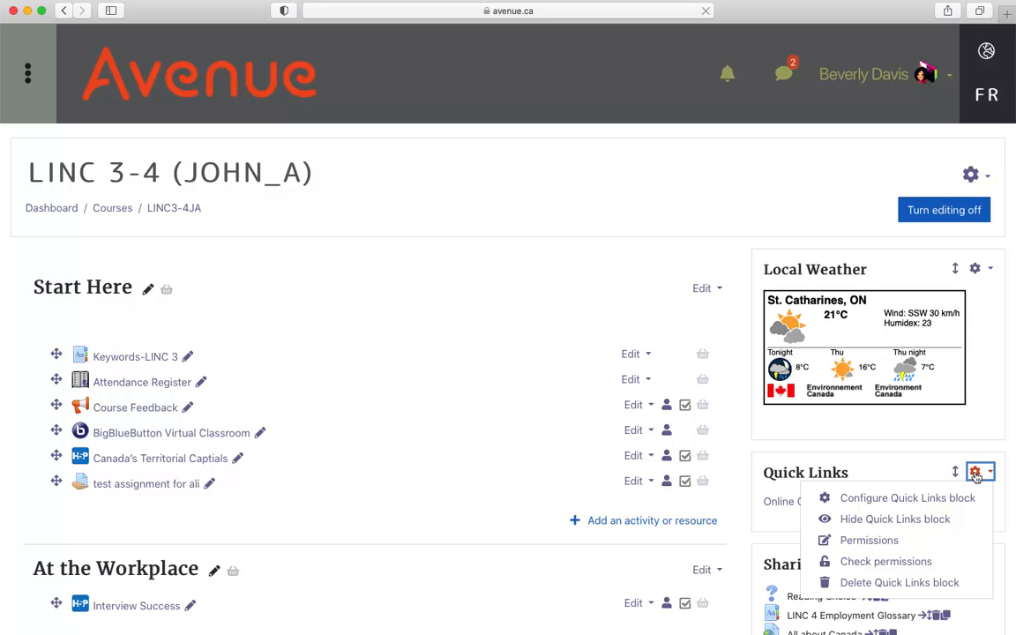
left_click(846, 497)
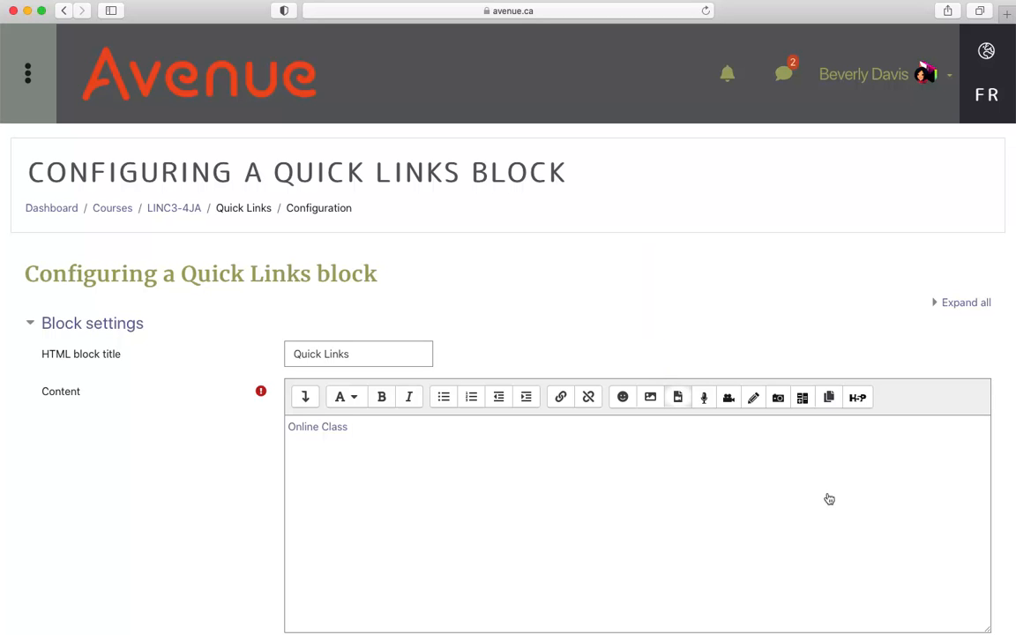
Step: Upload the desktop image "Screen Shot 2021-03-24 at 3.30.16 PM" for insertion into the Quick Links block's content
left_click(650, 399)
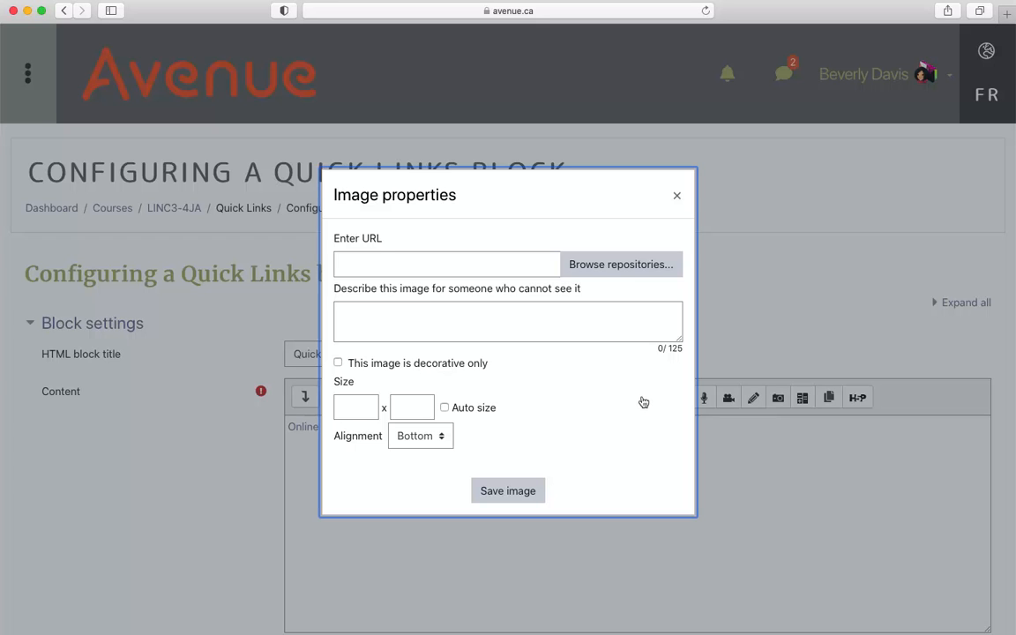
left_click(593, 264)
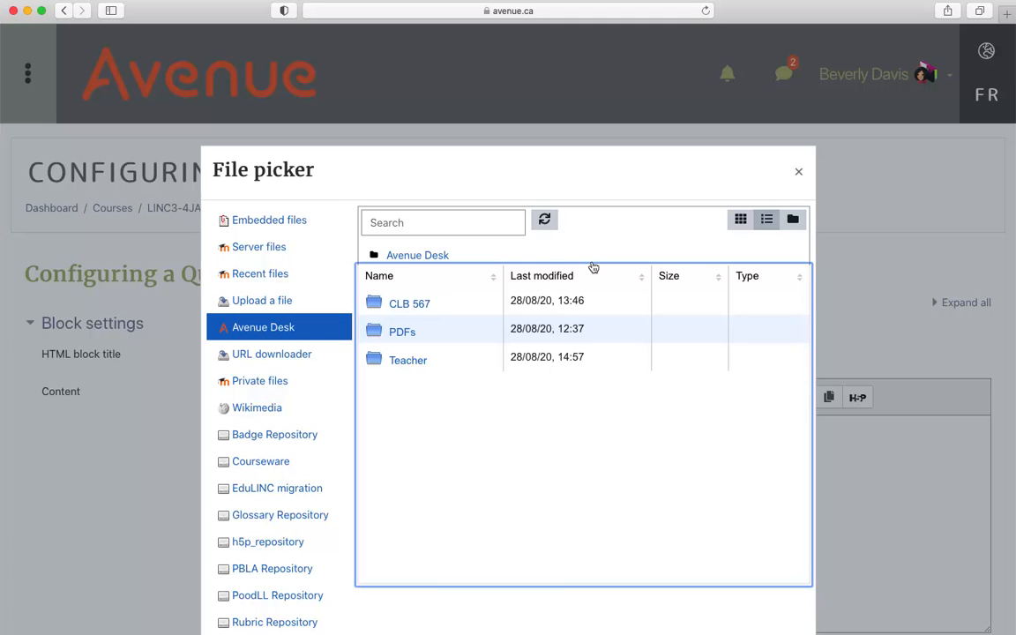
left_click(253, 303)
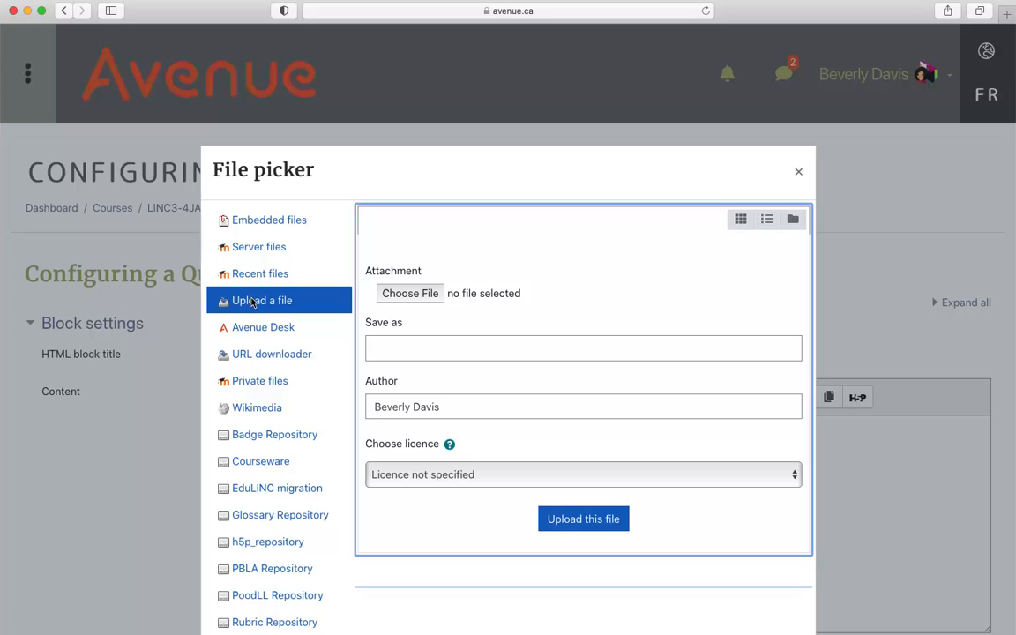
left_click(411, 294)
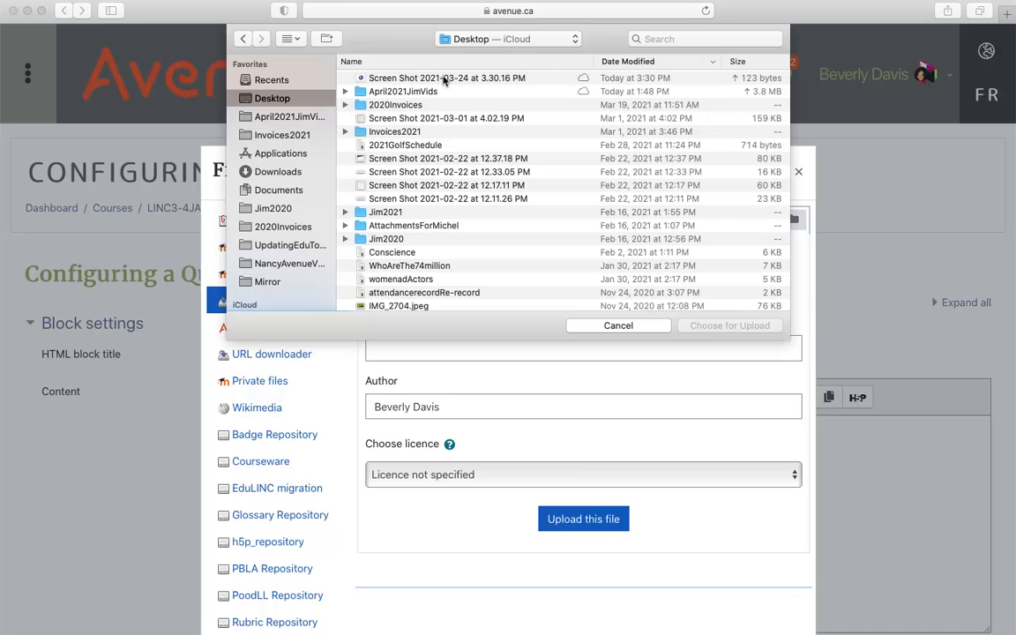
double_click(400, 77)
left_click(584, 520)
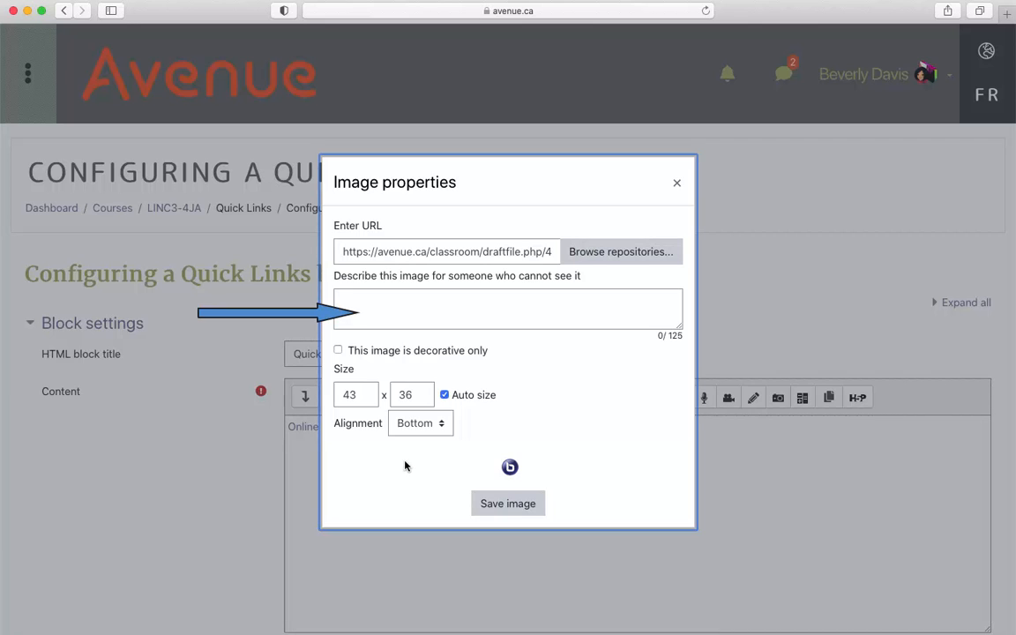
Step: Describe the image as "Big blue button image", insert it beside the Online Class link, and save the block
left_click(370, 307)
type("Big blue")
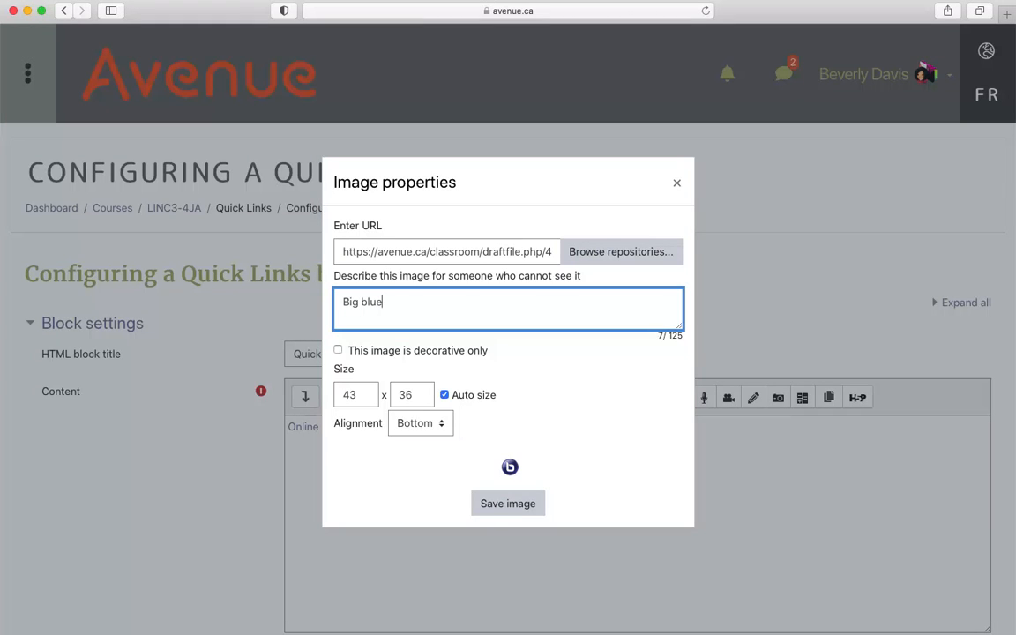
type(" button image")
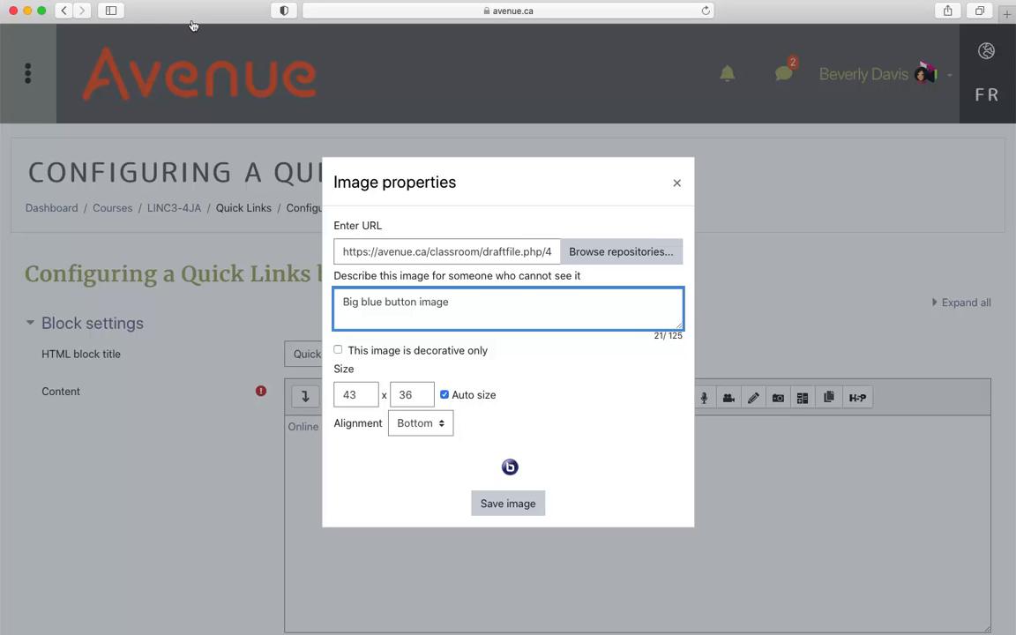
left_click(508, 503)
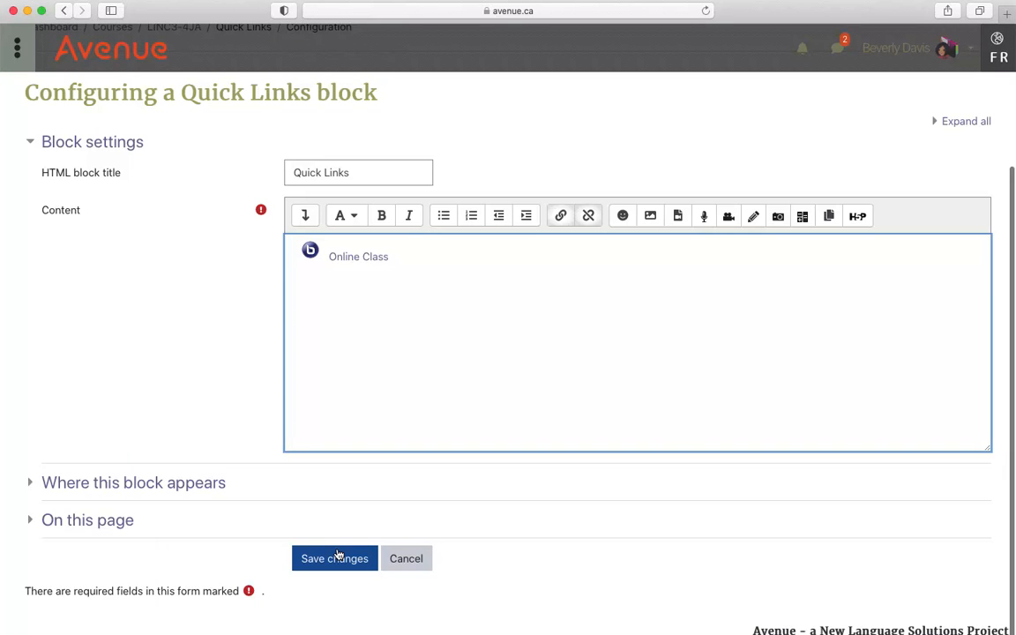
left_click(336, 557)
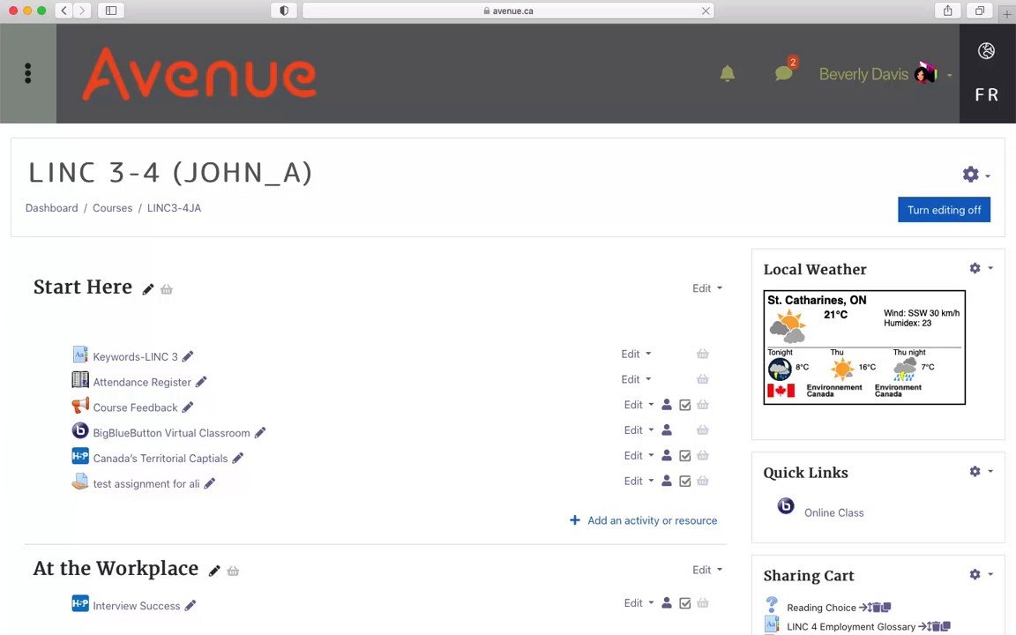